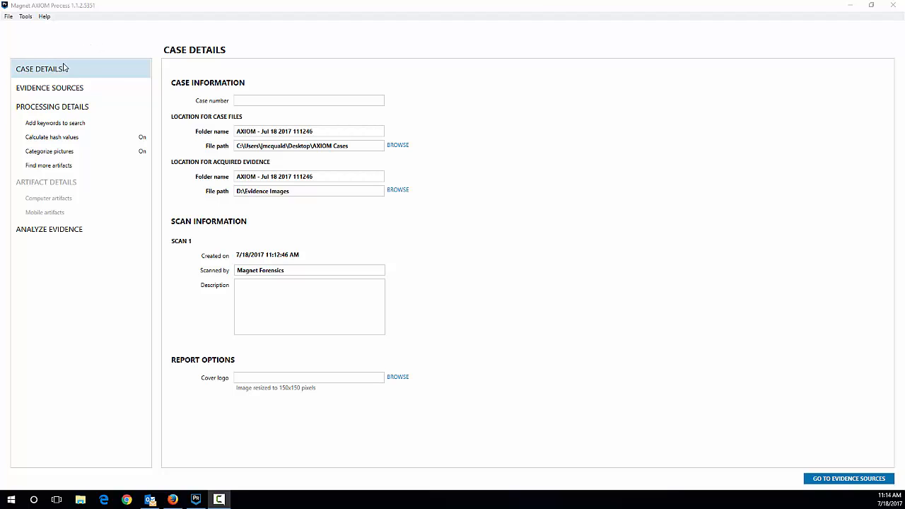
Name both the case files folder and the acquired evidence folder "AXIOM - NOTE5 Quick"
left_click_drag(317, 131, 262, 132)
key("BackSpace")
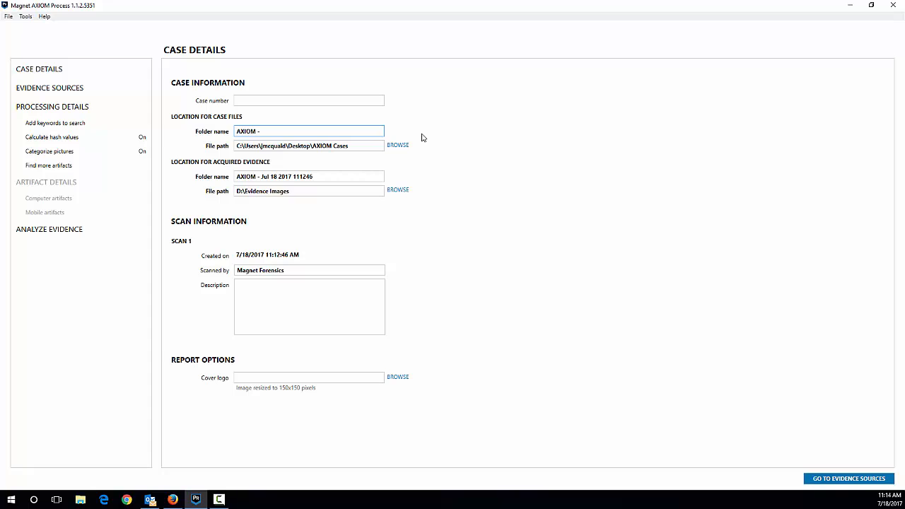
type("NOTES Quick")
left_click_drag(332, 176, 261, 176)
type("NOTE")
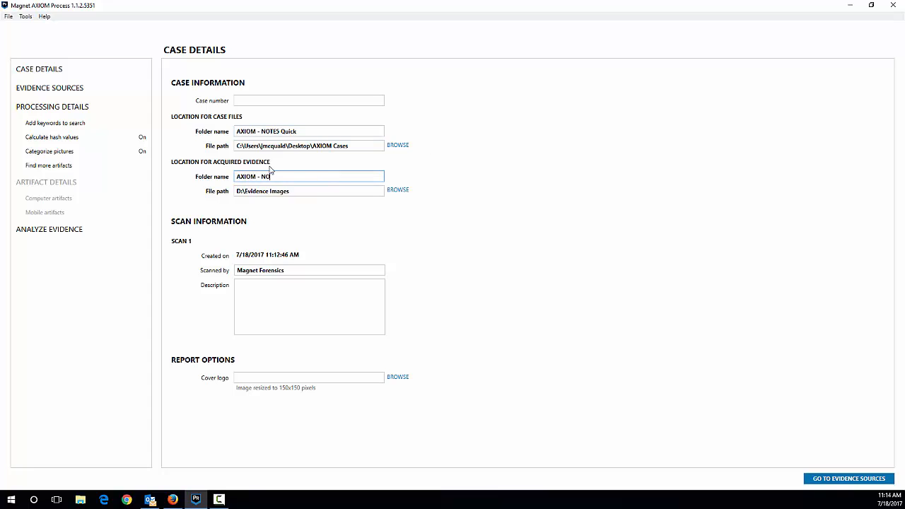
type("S Quick")
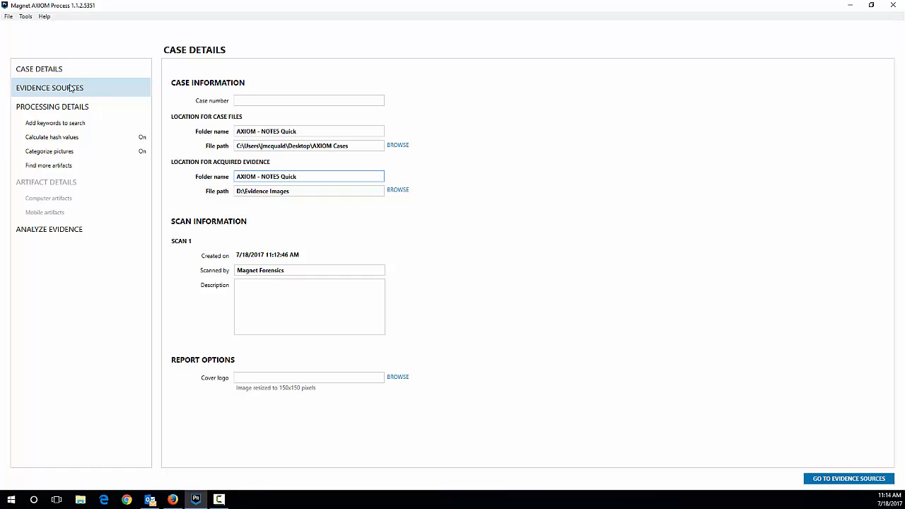
Choose to acquire evidence from an Android mobile device using the ADB method
left_click(91, 90)
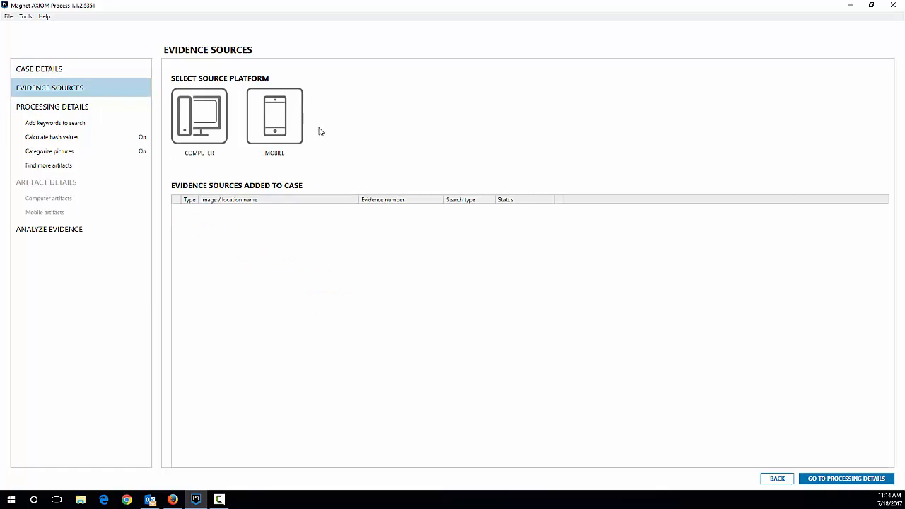
left_click(276, 119)
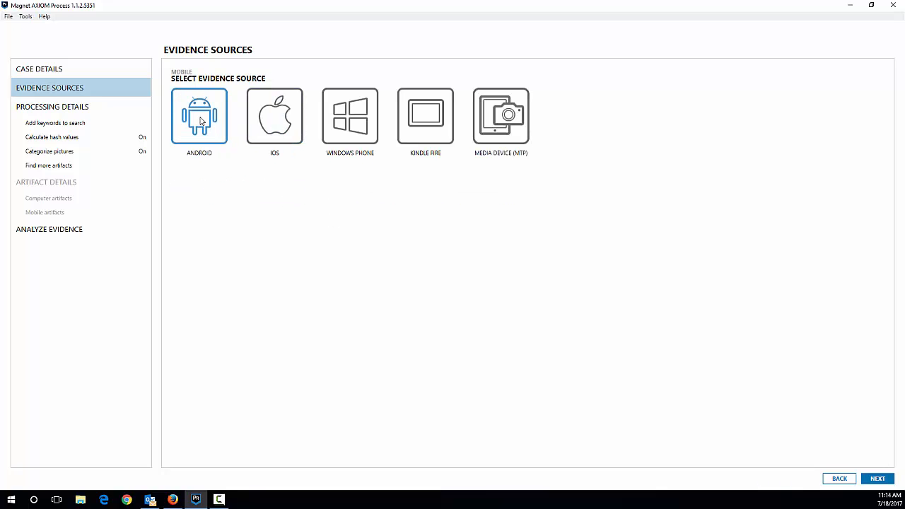
left_click(201, 121)
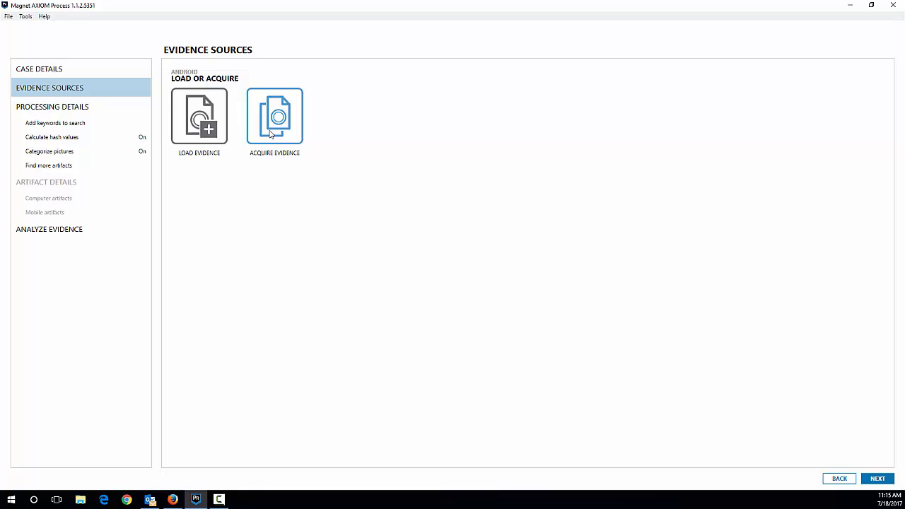
left_click(271, 134)
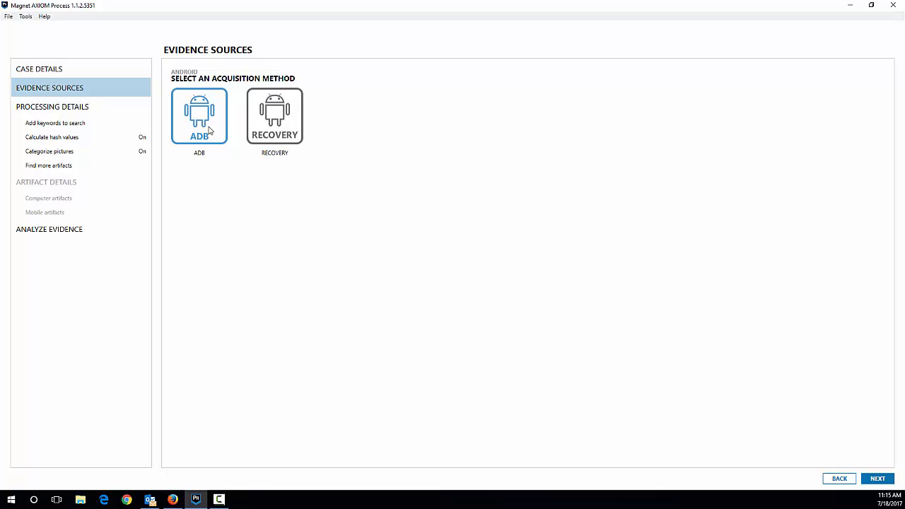
left_click(206, 129)
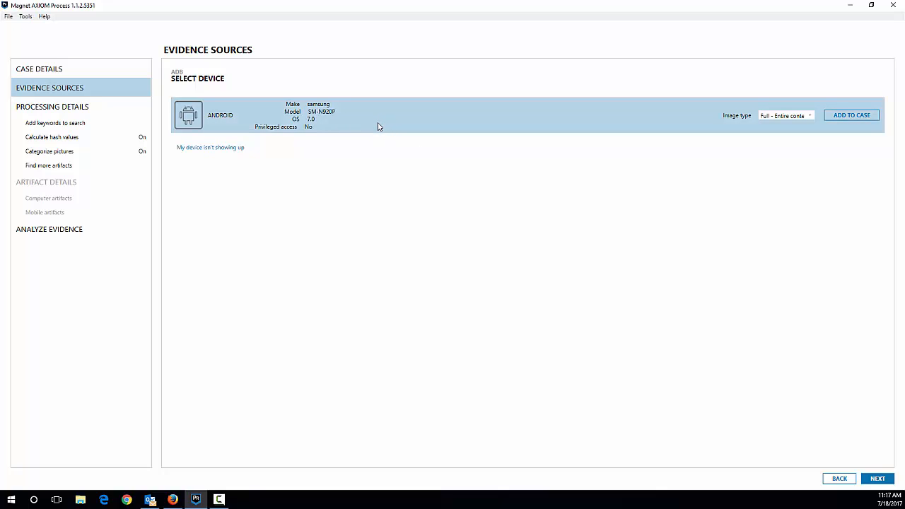
Set the Samsung SM-N920P's image type to Quick and add it to the case without enabling app downgrading
left_click(789, 119)
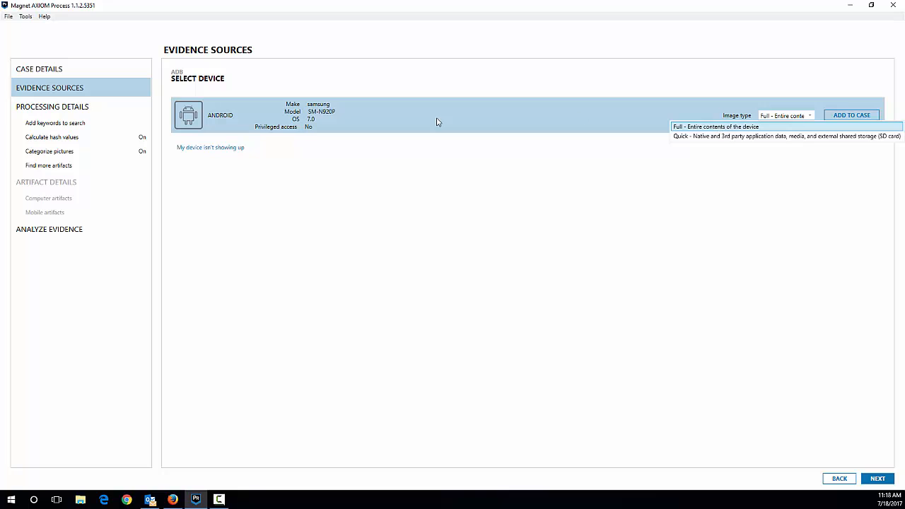
left_click(693, 137)
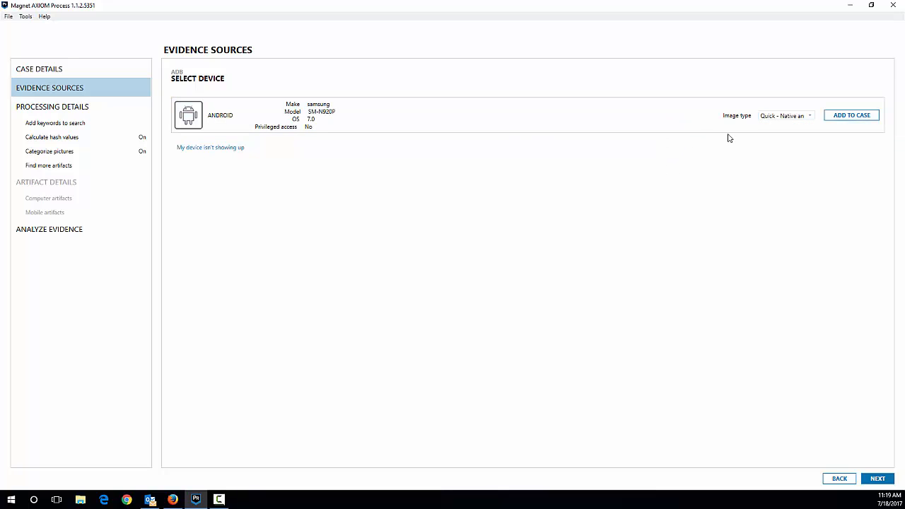
left_click(848, 115)
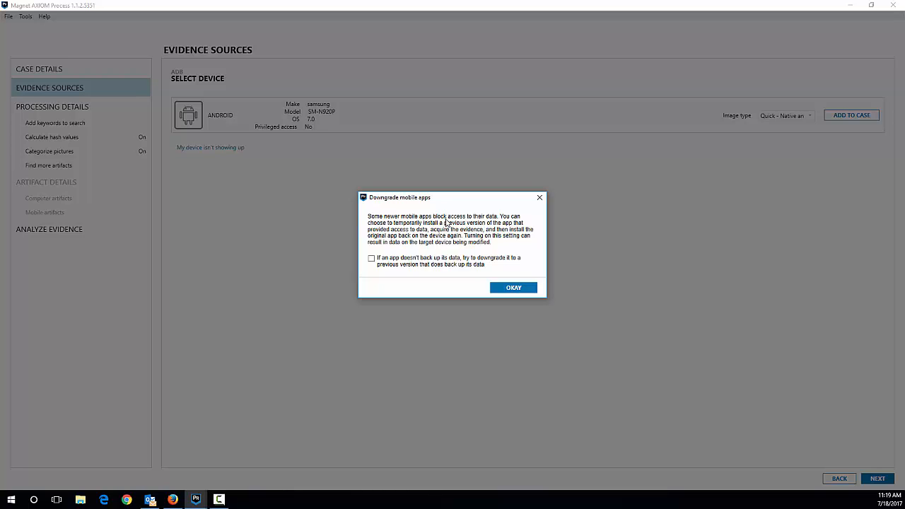
left_click(509, 290)
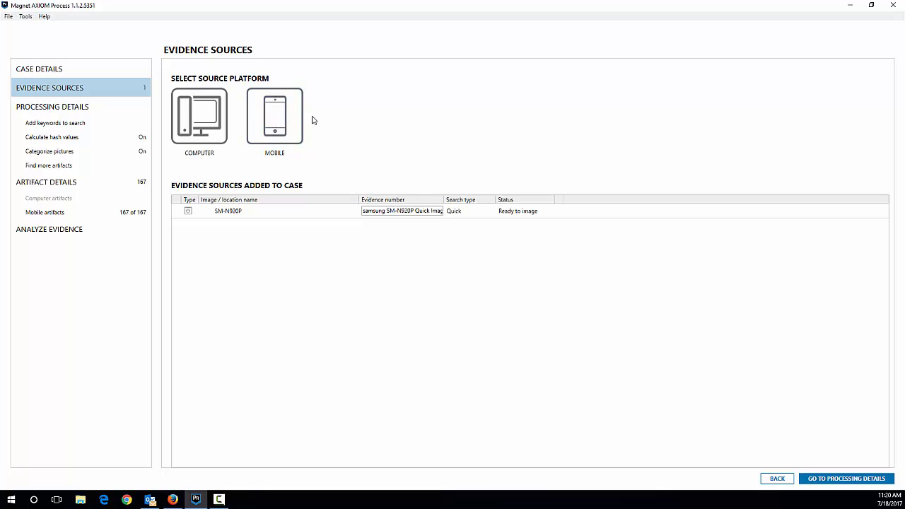
Check the processing and artifact settings, run the evidence analysis on the quick image, and close the completed search
left_click(74, 130)
left_click(77, 138)
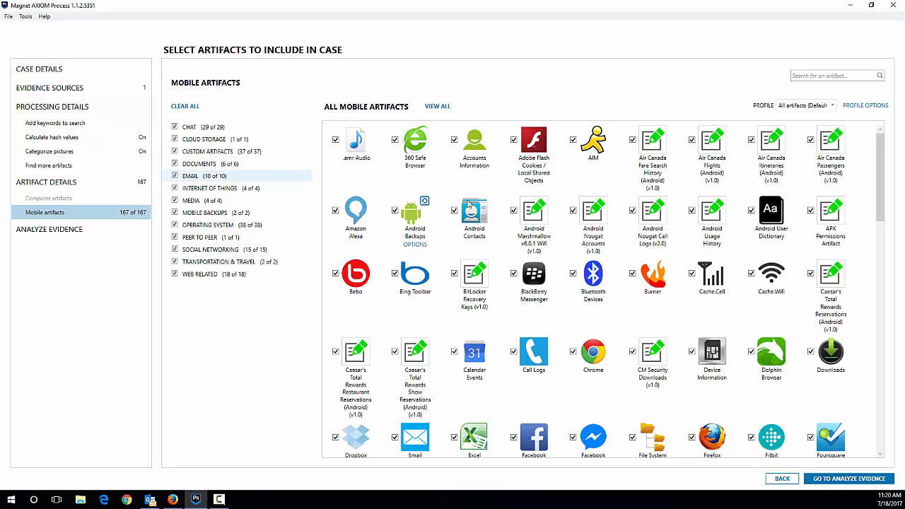
left_click(68, 235)
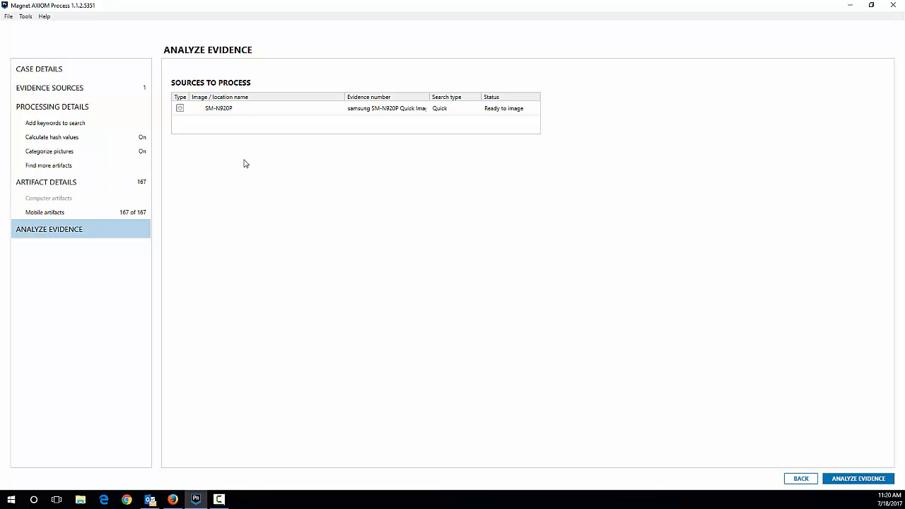
left_click(847, 479)
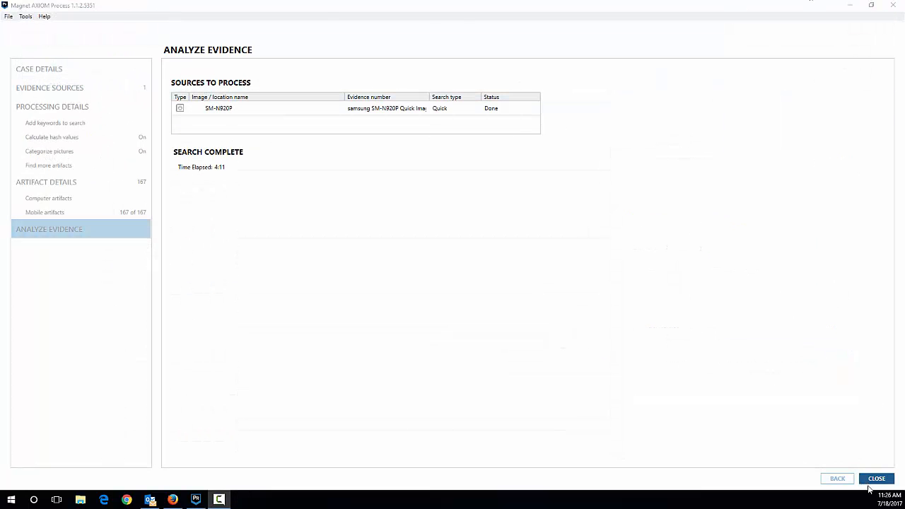
left_click(874, 481)
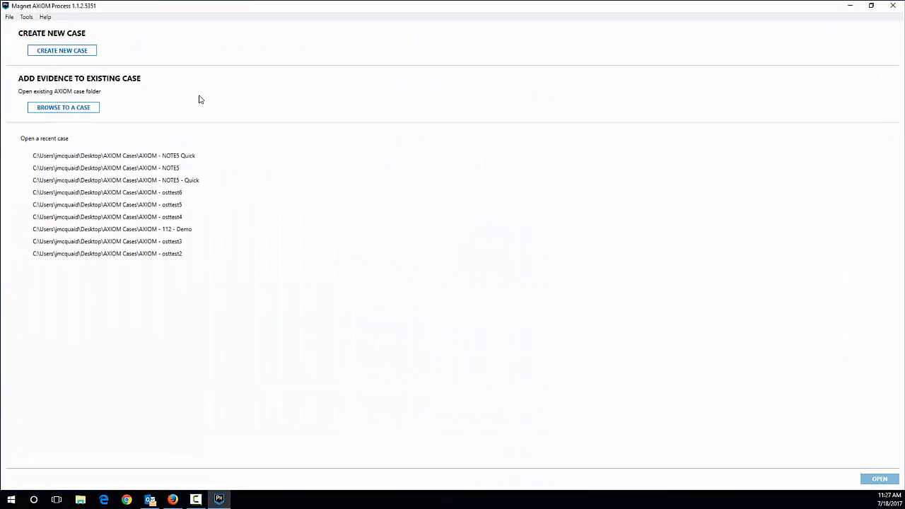
Create a new case and name its case files folder "AXIOM - NOTE5 Recovery"
left_click(57, 49)
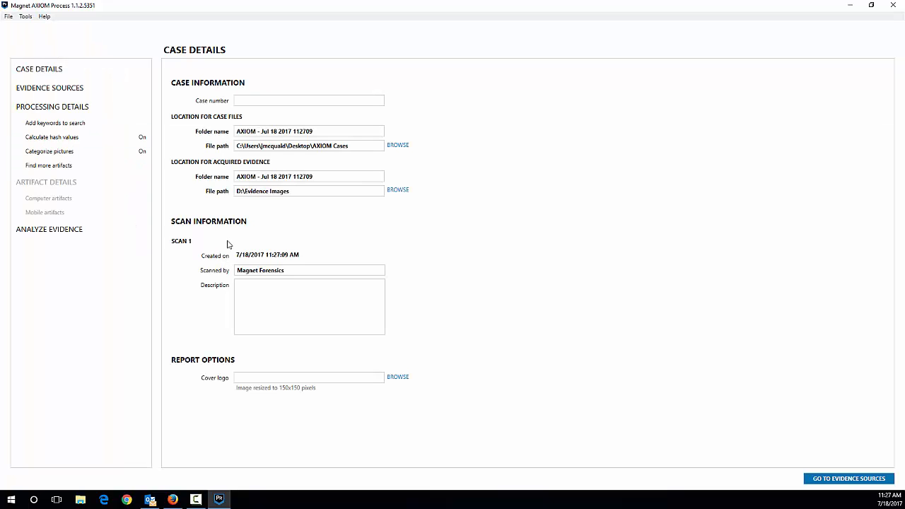
left_click(322, 130)
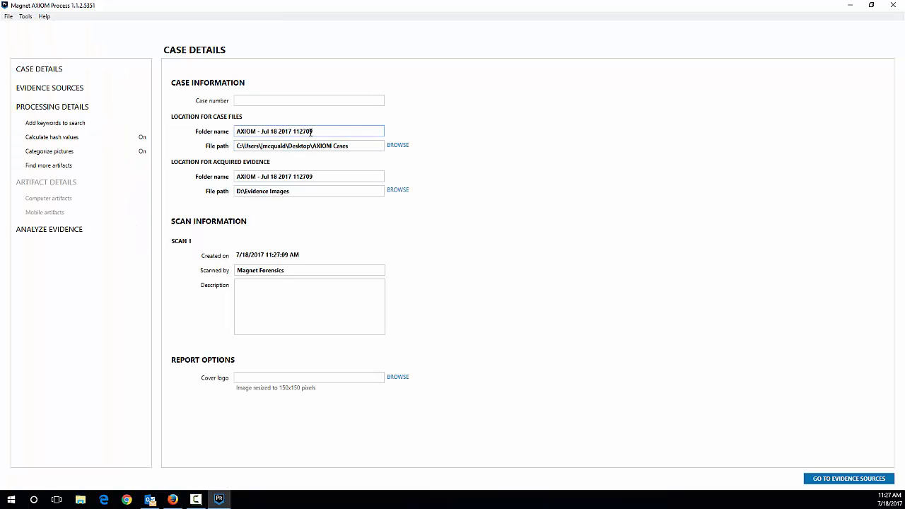
left_click_drag(318, 130, 265, 130)
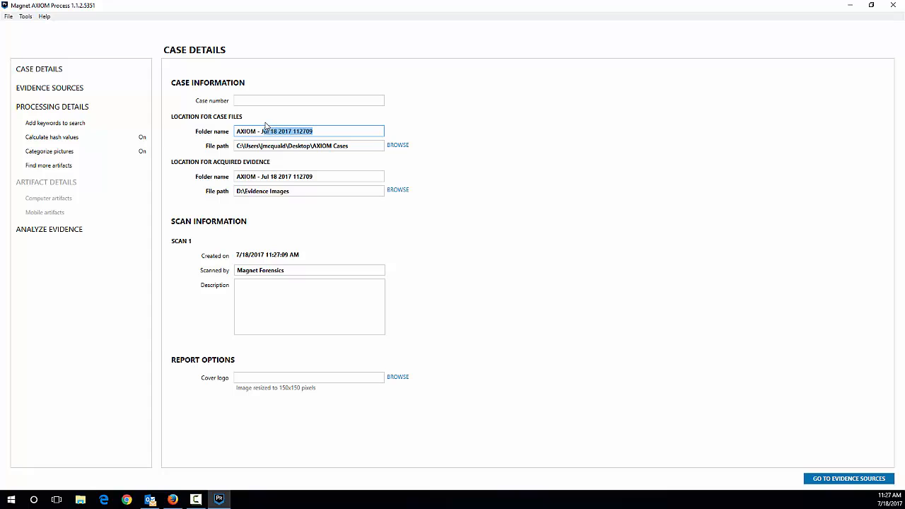
key("BackSpace")
key("BackSpace")
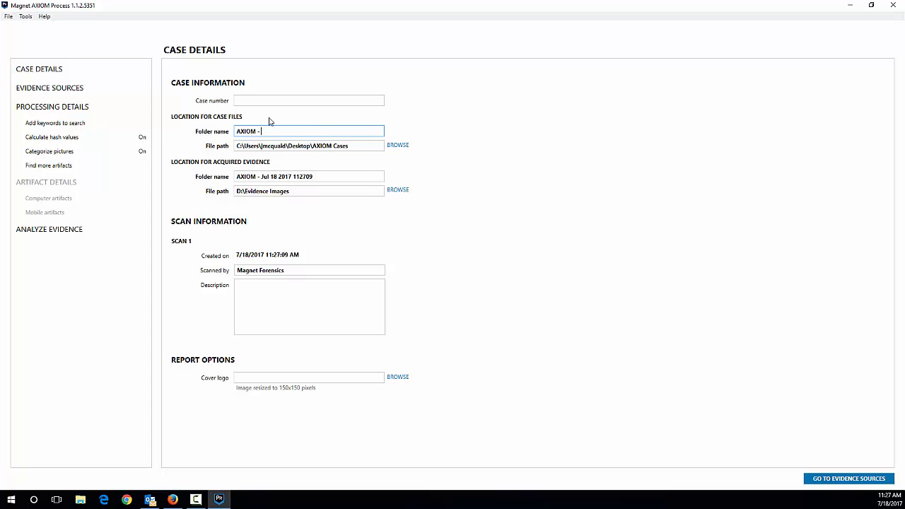
type("NOTES")
type(" Recovery")
Name the acquired evidence folder "AXIOM - NOTE5 Recovery"
left_click_drag(312, 176, 263, 176)
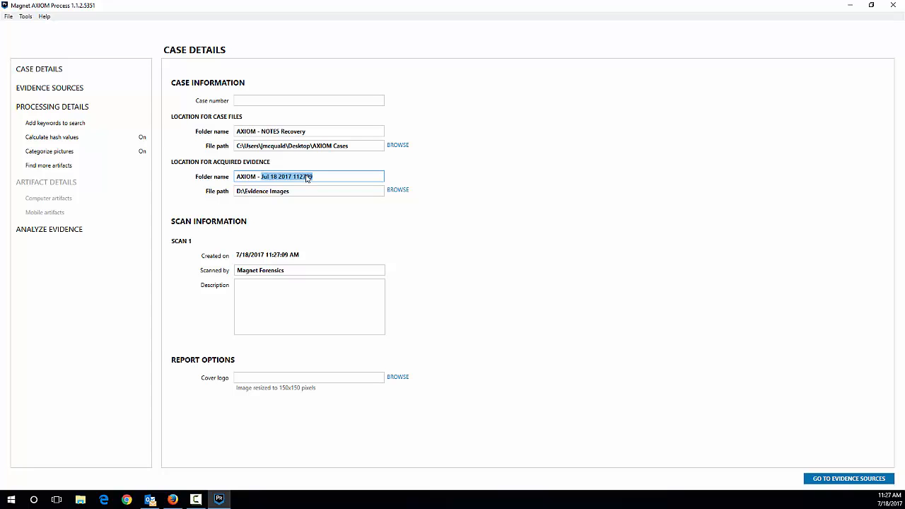
type("NOTE5 Rev")
type("overy")
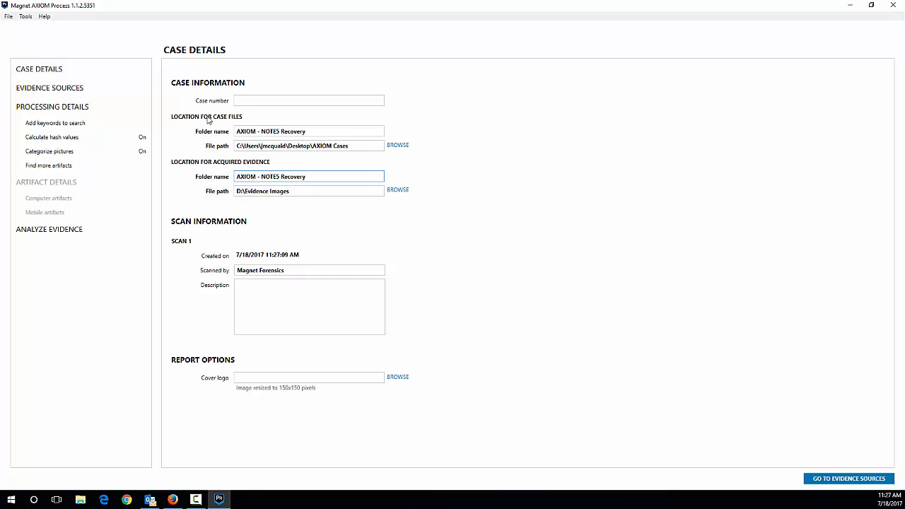
Choose to acquire evidence from an Android mobile device using the Recovery method
left_click(79, 86)
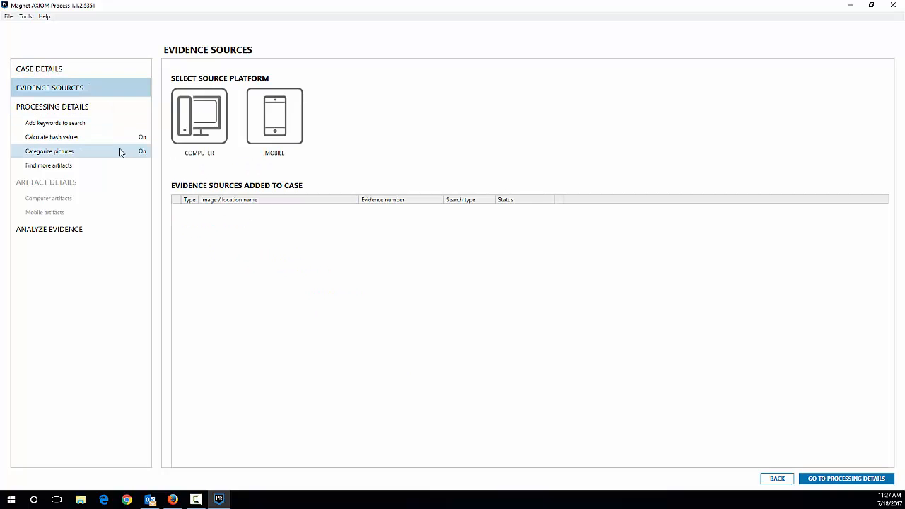
left_click(279, 120)
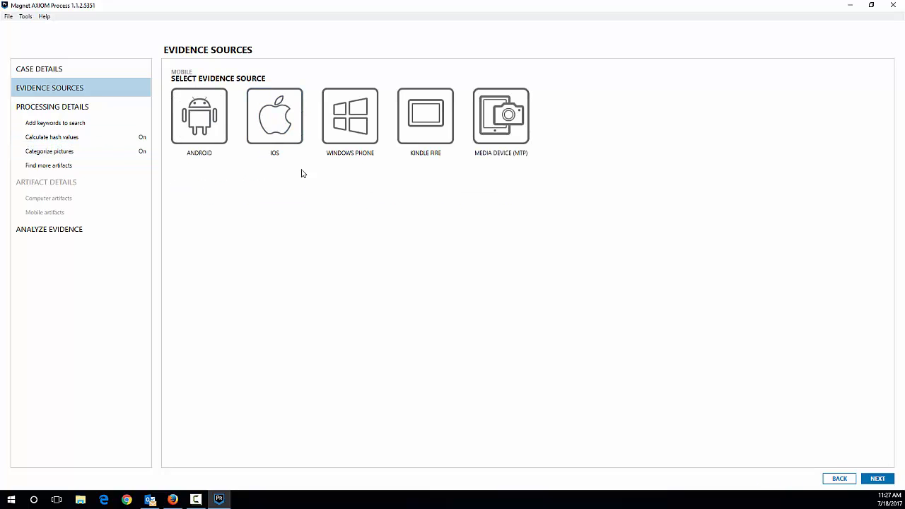
left_click(200, 116)
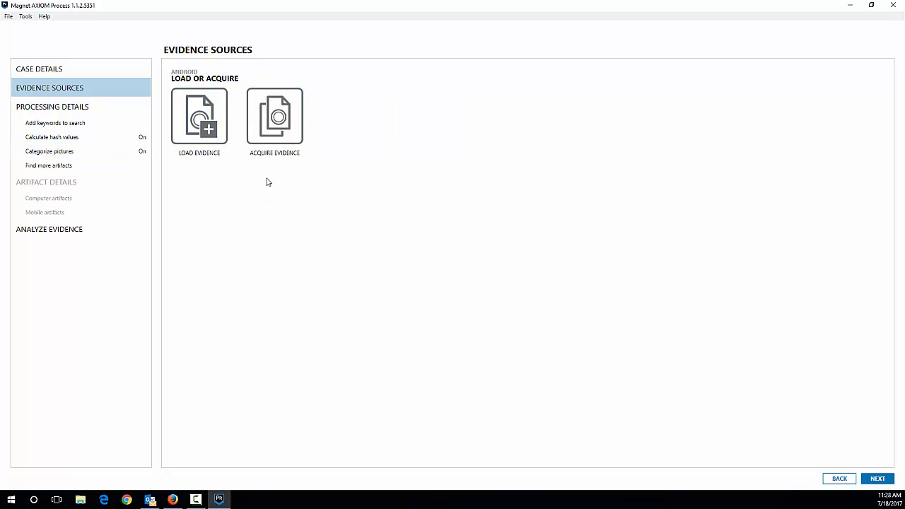
left_click(283, 132)
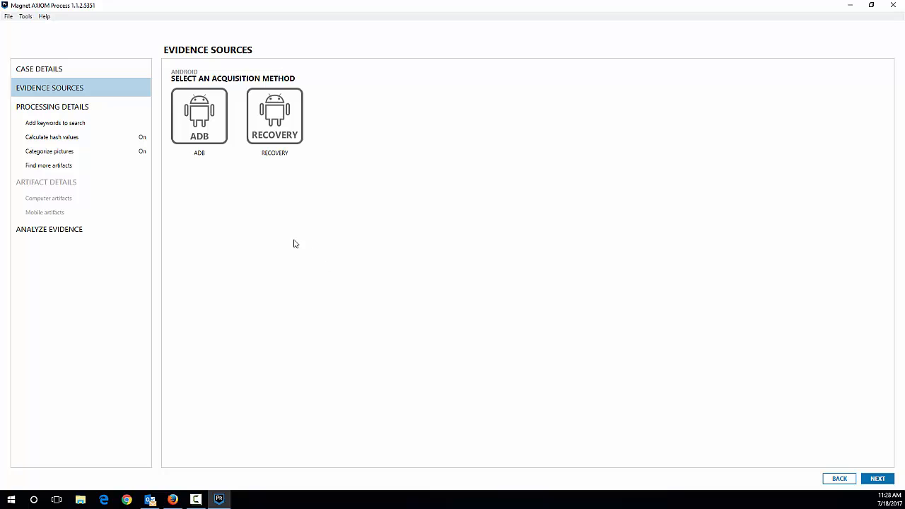
left_click(293, 129)
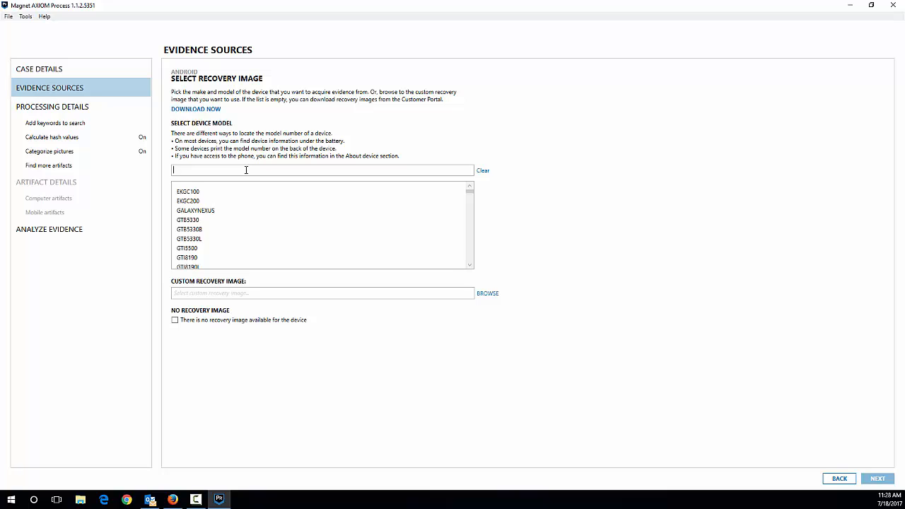
Search the device models for "n920p" and select the SMN920P recovery image for the acquisition
type("n")
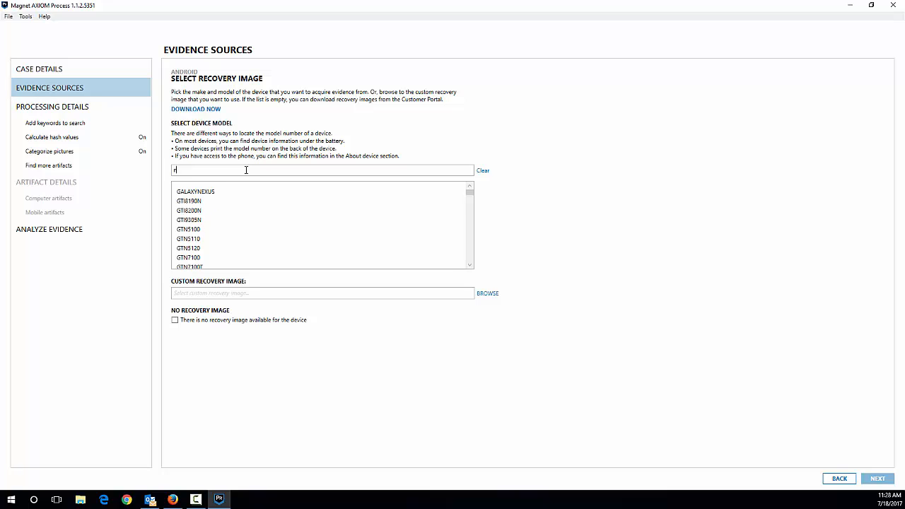
type("920p")
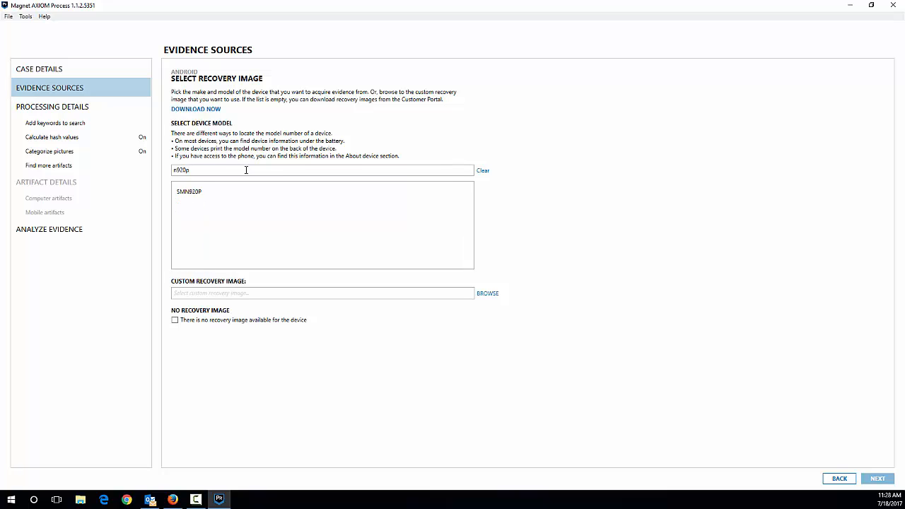
left_click(208, 197)
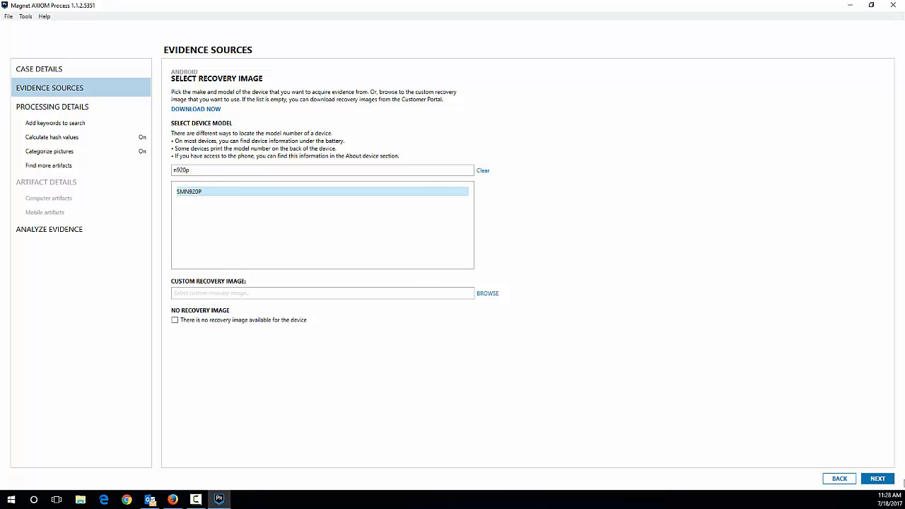
left_click(877, 480)
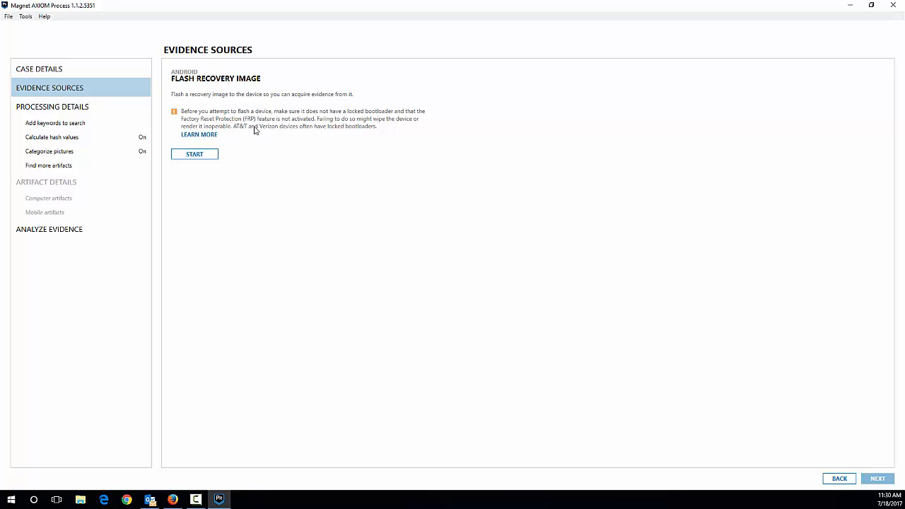
Flash the recovery image to the device and proceed to device selection once all flashing stages are complete
left_click(208, 156)
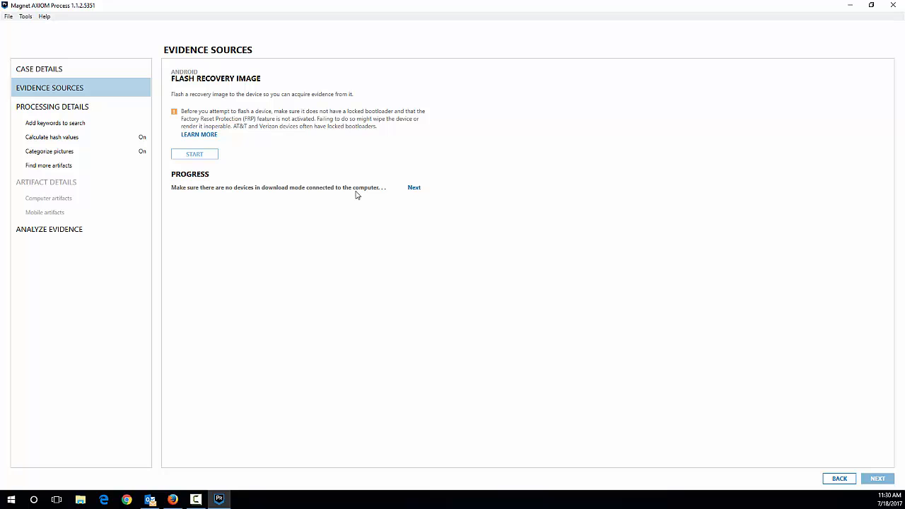
left_click(415, 188)
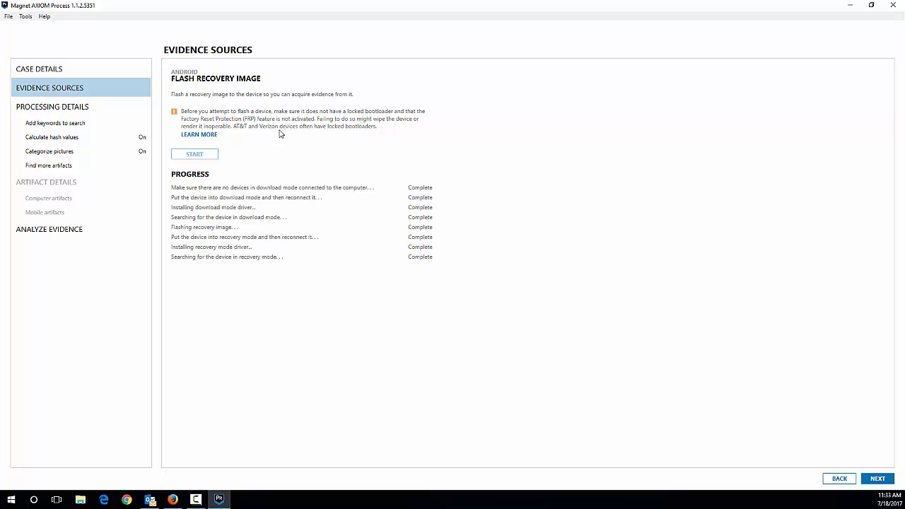
left_click(877, 485)
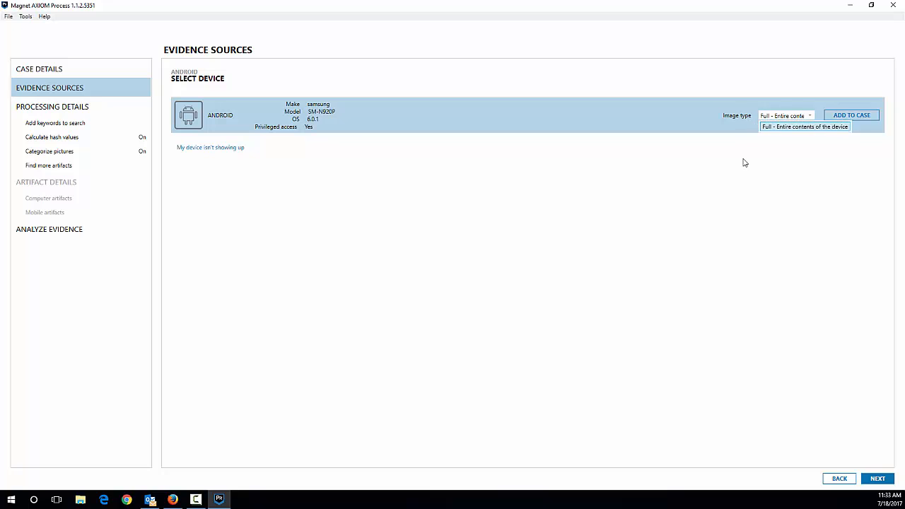
Add the Samsung SM-N920P to the case as a full image and start the evidence analysis
left_click(844, 117)
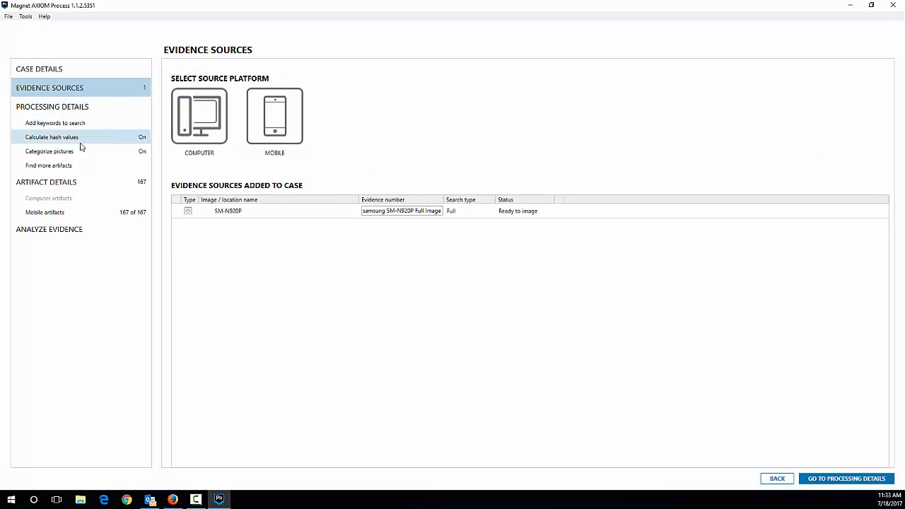
left_click(63, 231)
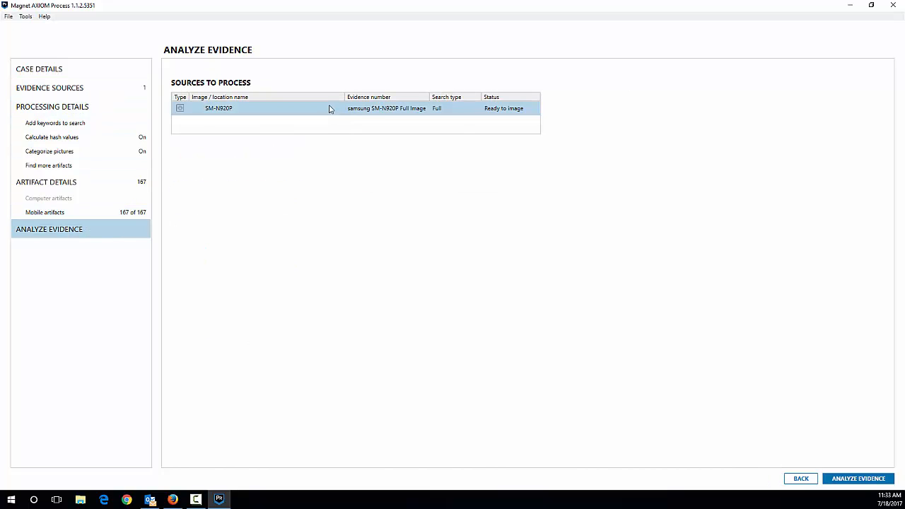
left_click(848, 481)
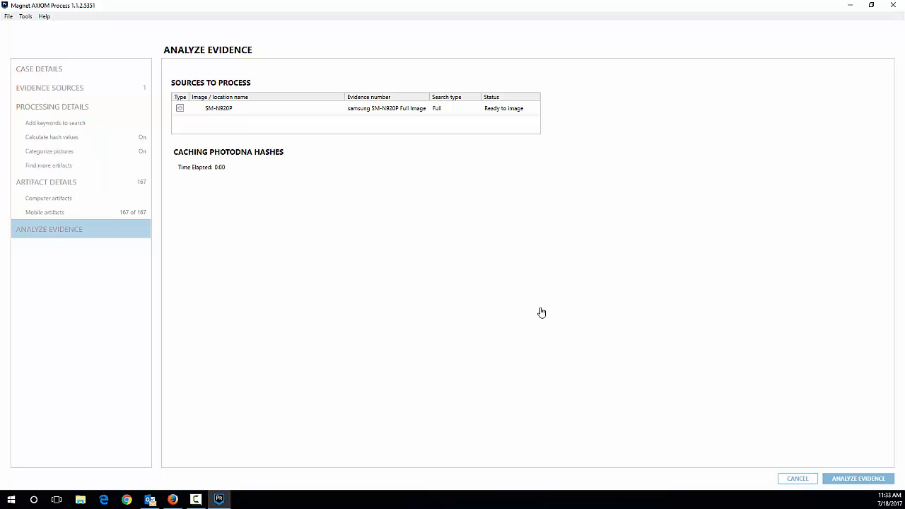